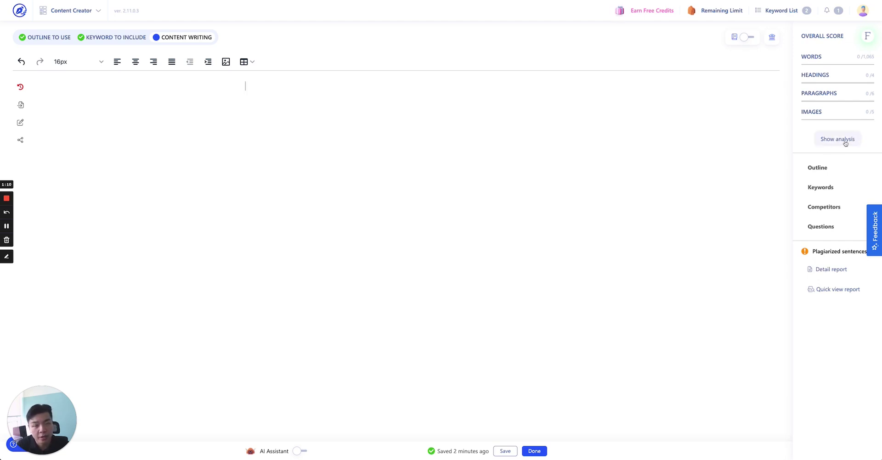
Review the content analysis for the problems and improvements listed for the empty article
left_click(845, 143)
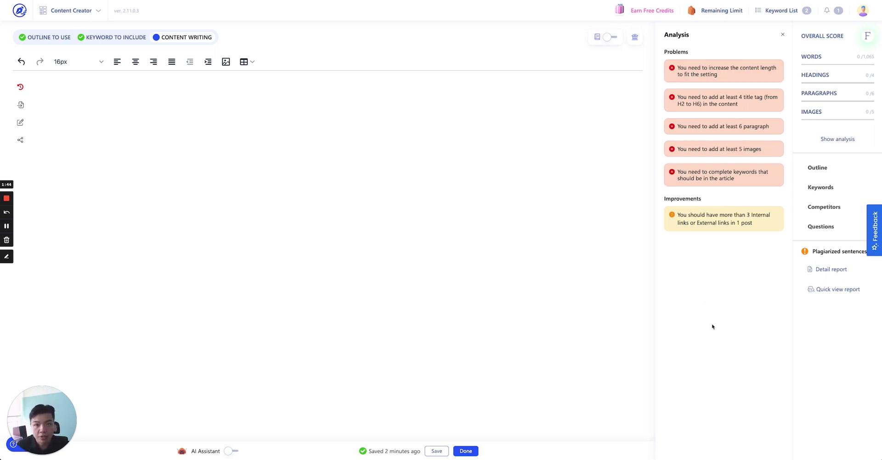
left_click(783, 34)
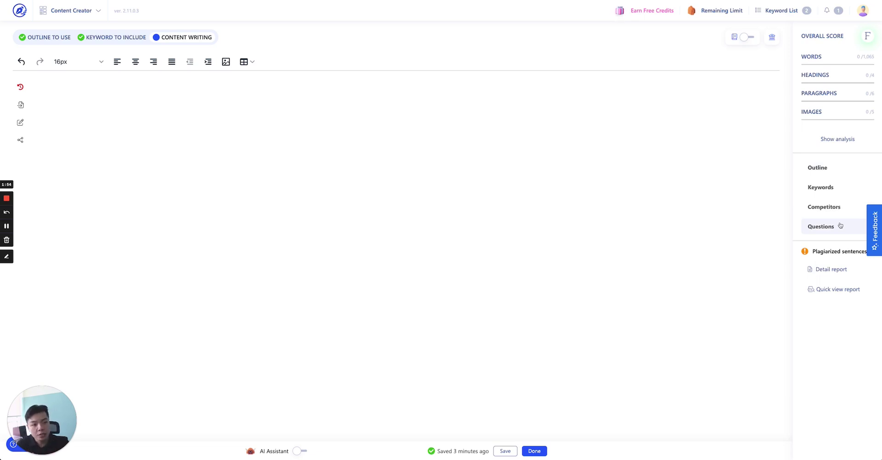
Copy the outline into the editor and add an empty paragraph below the heading "what is a good nutrition plan for athlete"
left_click(824, 169)
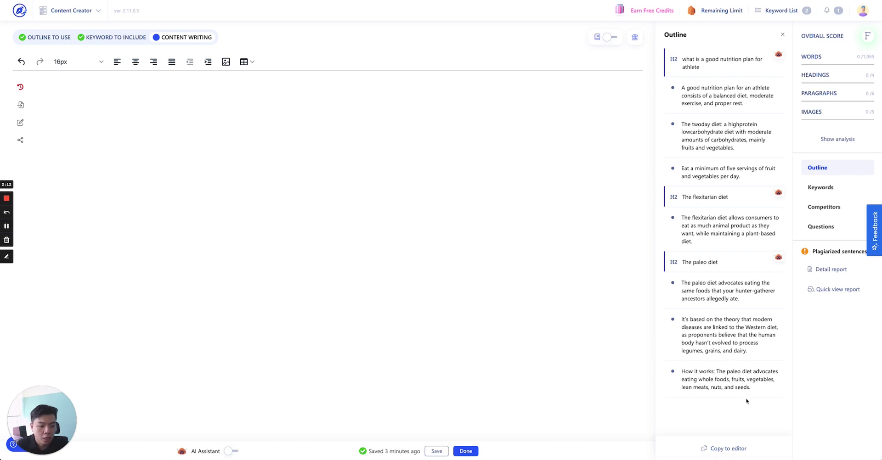
left_click(735, 452)
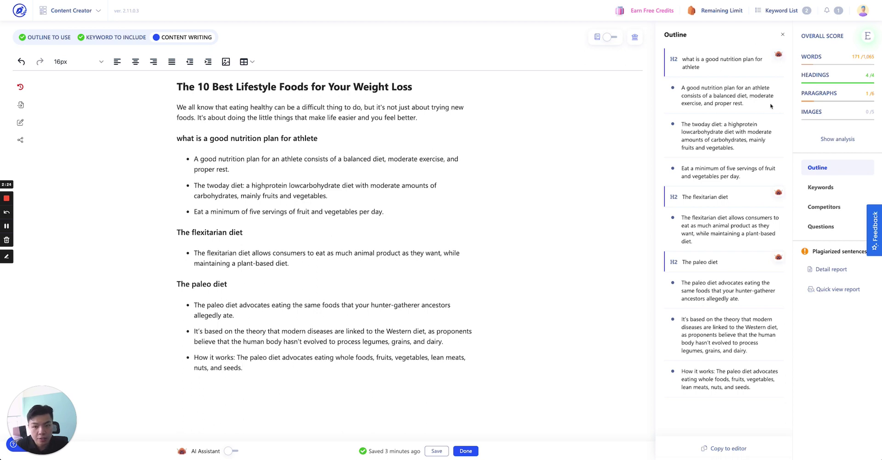
left_click(343, 141)
key("Return")
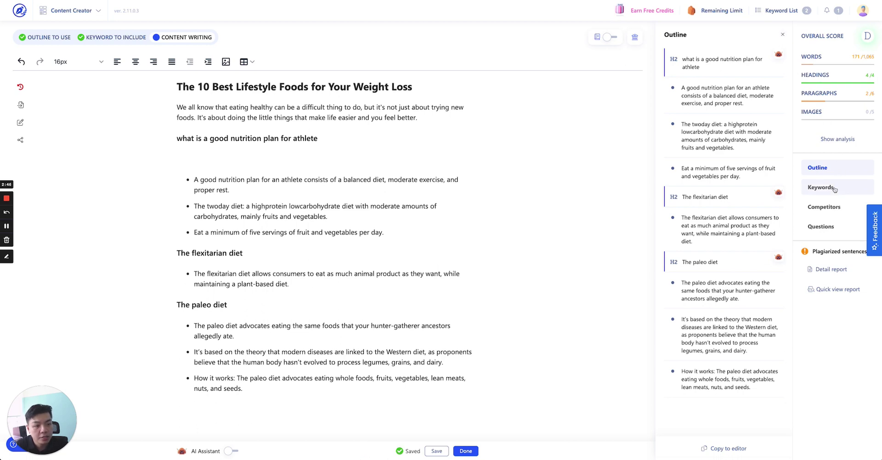
Look through the suggested keywords and turn on keyword highlighting in the article
left_click(819, 188)
scroll(746, 220, "down", 5)
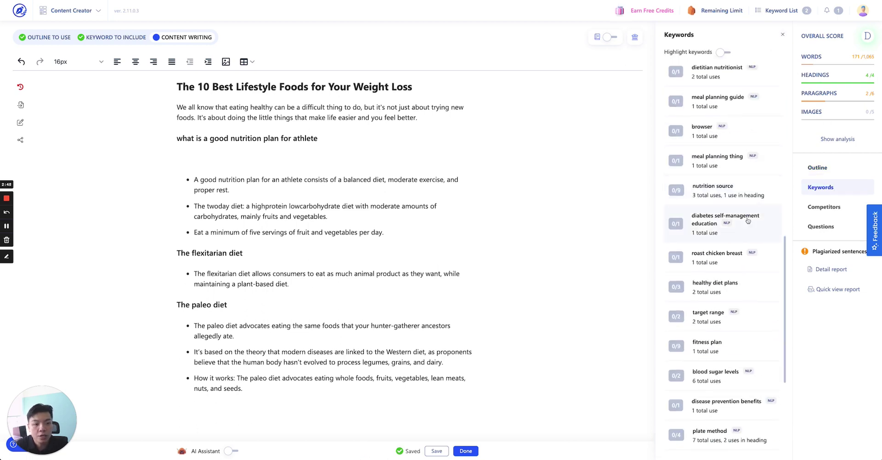
scroll(748, 222, "up", 5)
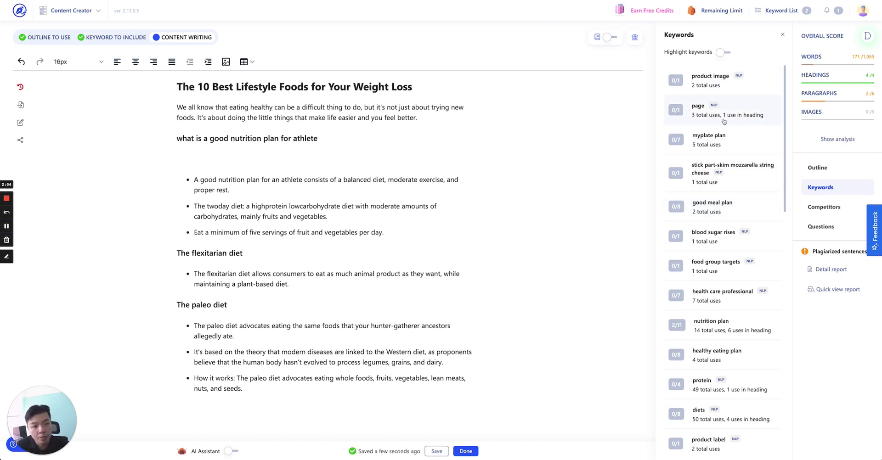
scroll(721, 183, "down", 7)
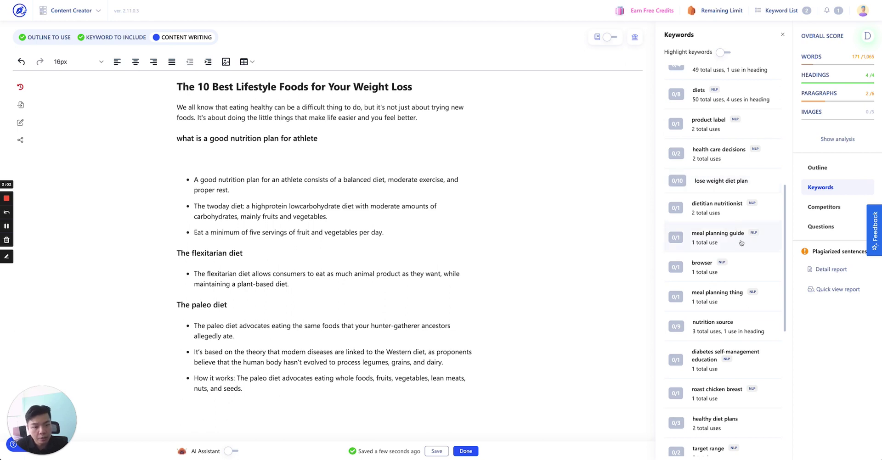
scroll(733, 225, "down", 7)
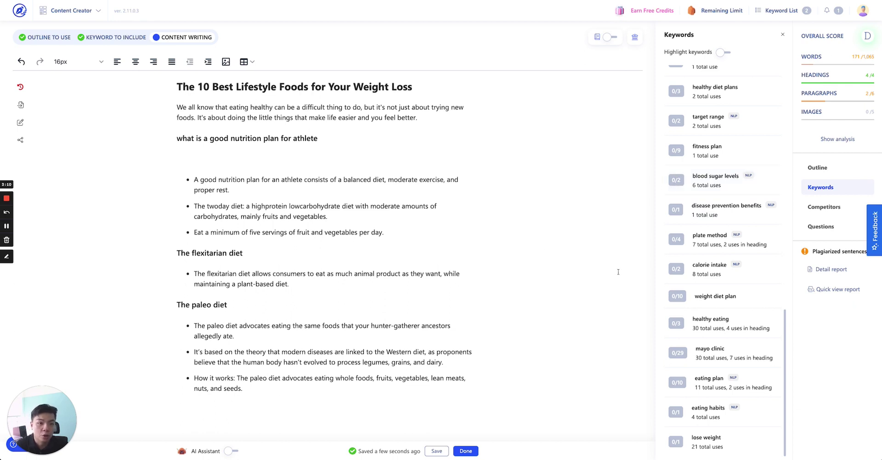
scroll(723, 193, "up", 15)
left_click(721, 52)
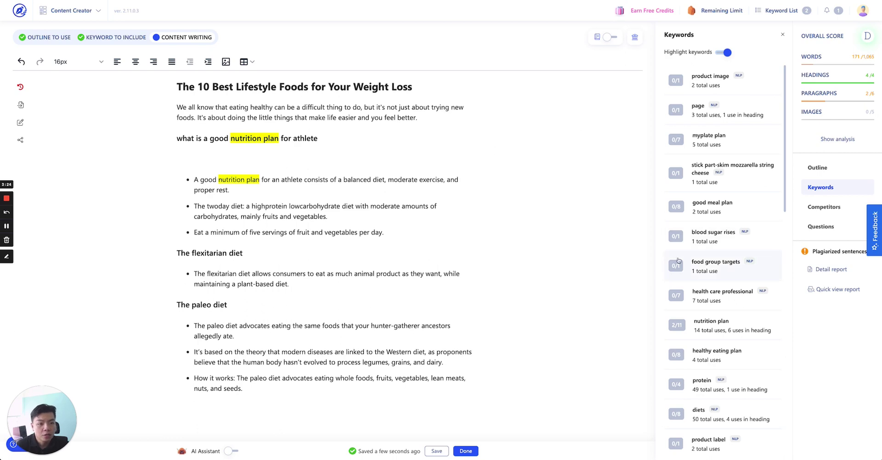
Insert the suggested keyword "page" in the empty paragraph below the heading "what is a good nutrition plan for athlete"
scroll(721, 295, "down", 10)
scroll(721, 295, "down", 6)
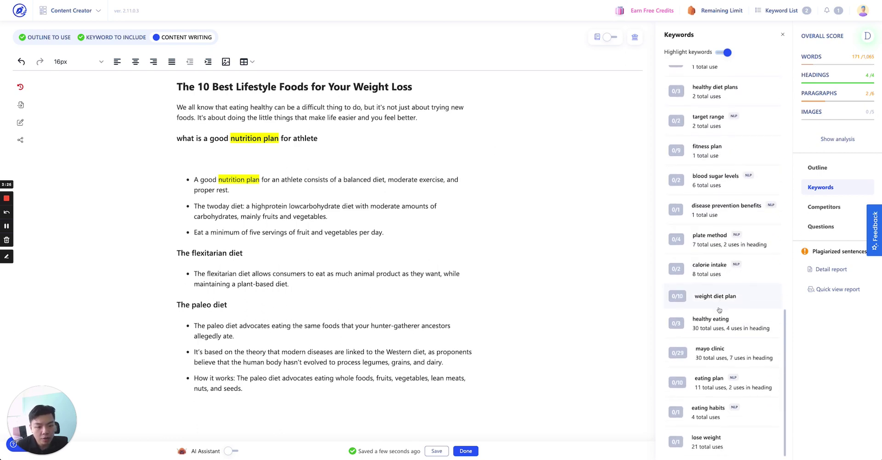
scroll(681, 391, "up", 10)
scroll(681, 391, "up", 4)
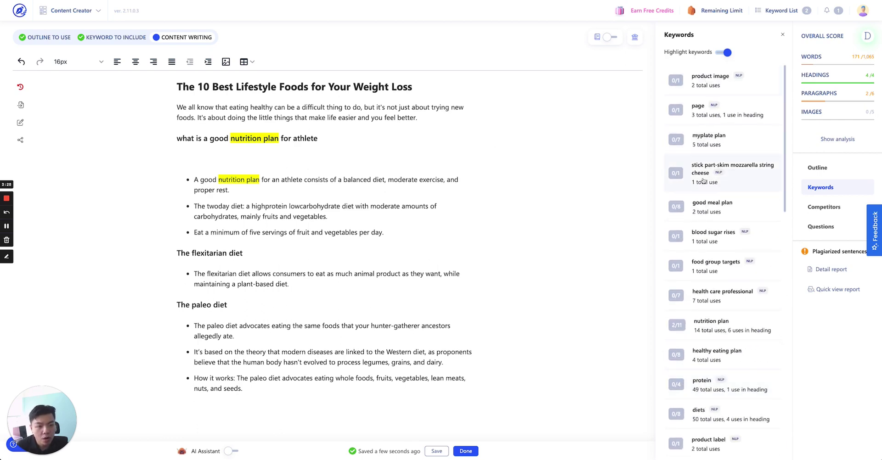
left_click(409, 151)
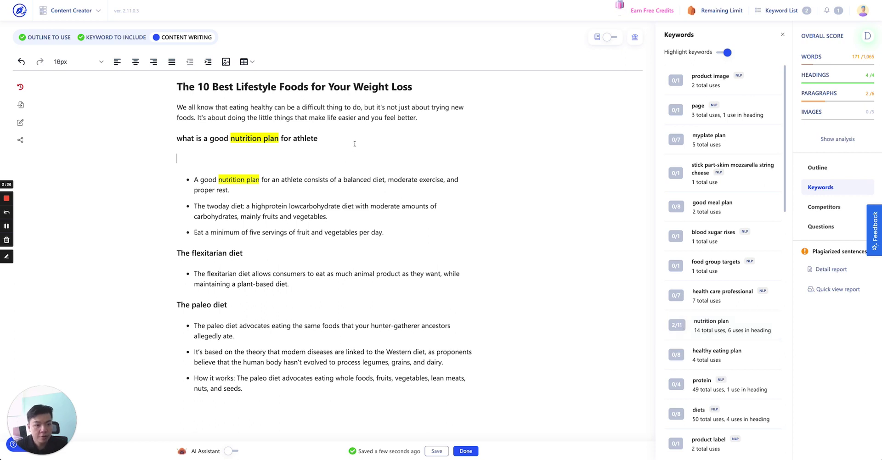
type("page")
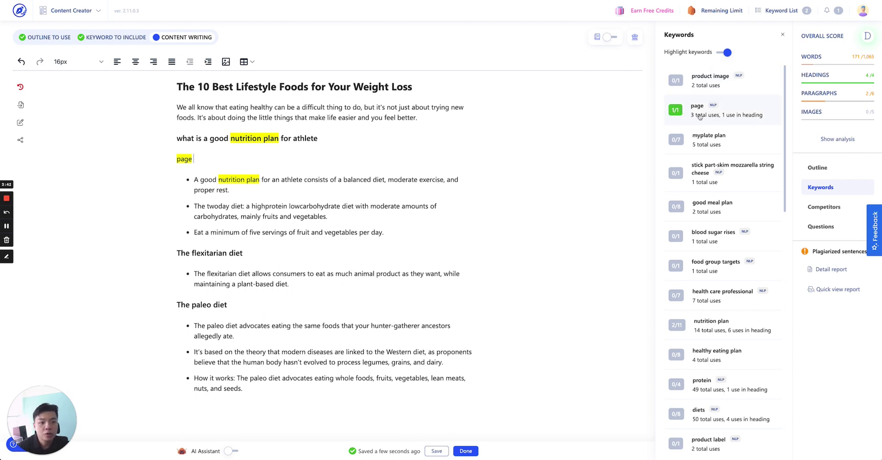
Examine the usage examples for the keywords "product image" and "good meal plan", including the CDC source page for the latter
left_click(702, 87)
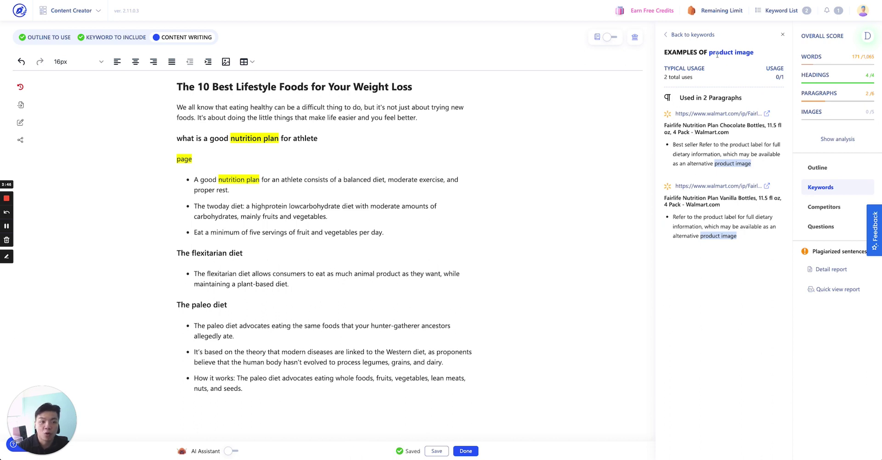
left_click(694, 37)
scroll(711, 236, "down", 1)
left_click(707, 191)
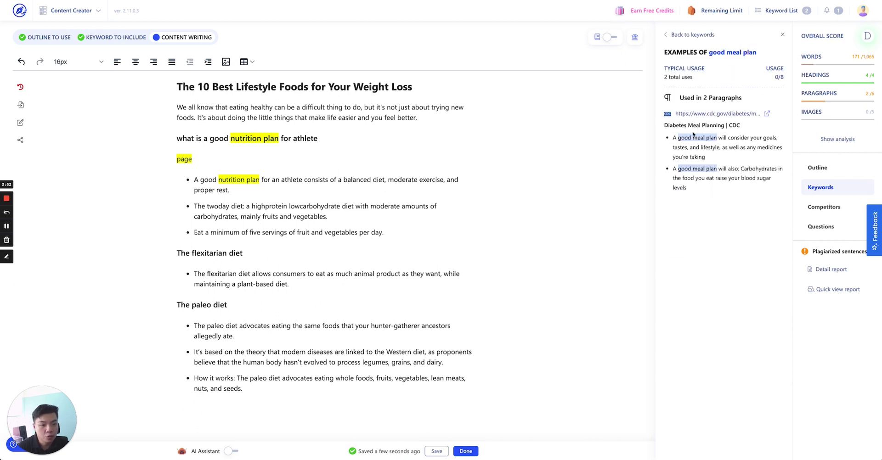
left_click(767, 114)
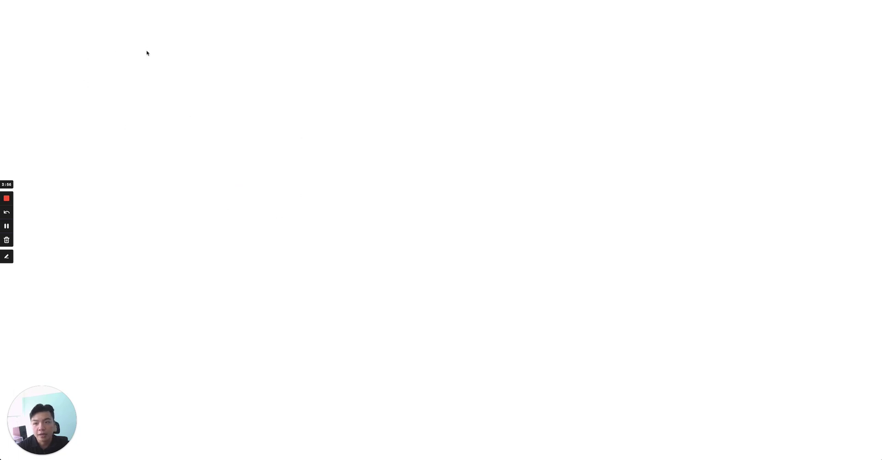
scroll(397, 263, "down", 15)
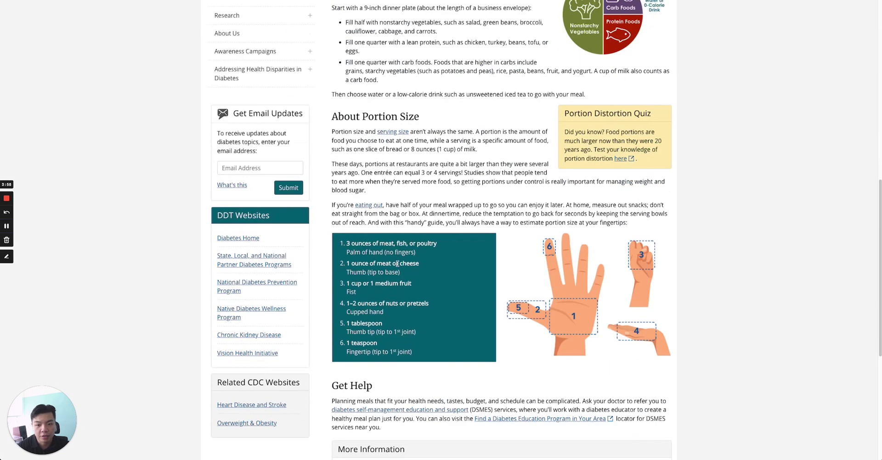
scroll(397, 263, "up", 15)
key("ctrl+w")
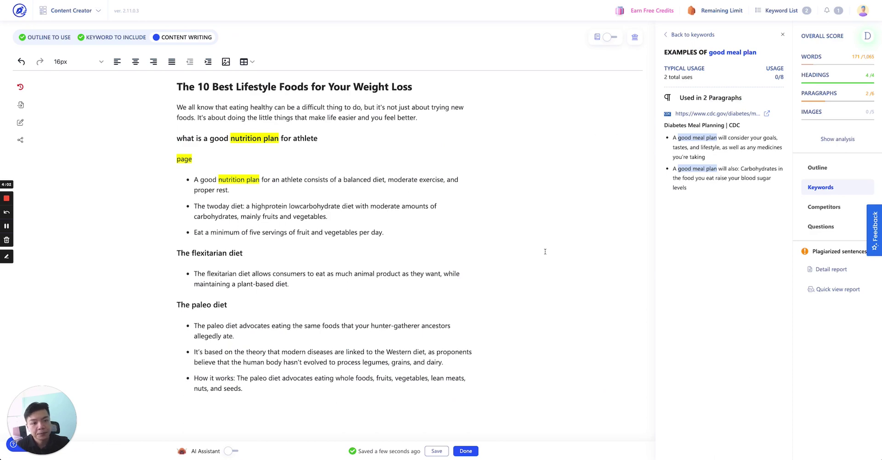
left_click(783, 34)
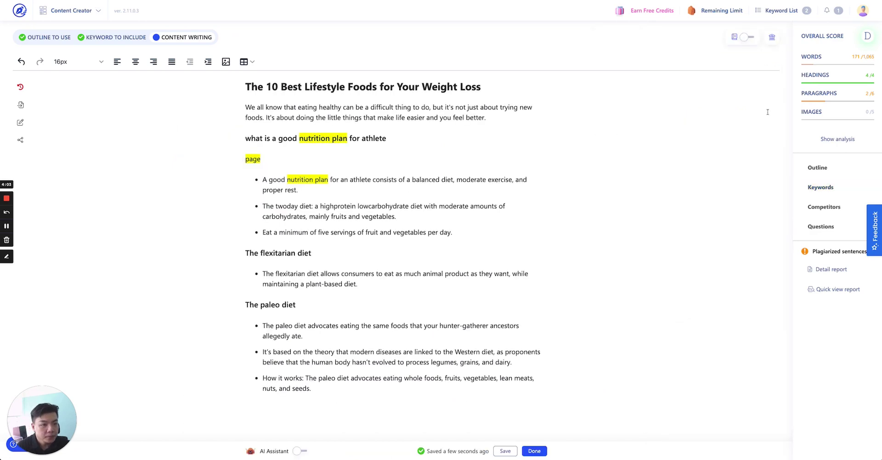
Browse the competitor articles and examine the summary and FAQs of EatingWell's 14-Day Clean-Eating Meal Plan
left_click(825, 208)
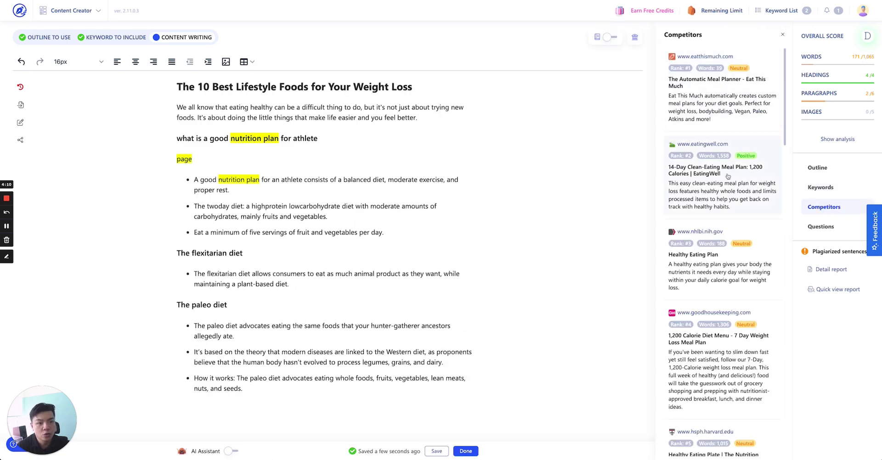
scroll(726, 187, "down", 5)
scroll(725, 80, "up", 5)
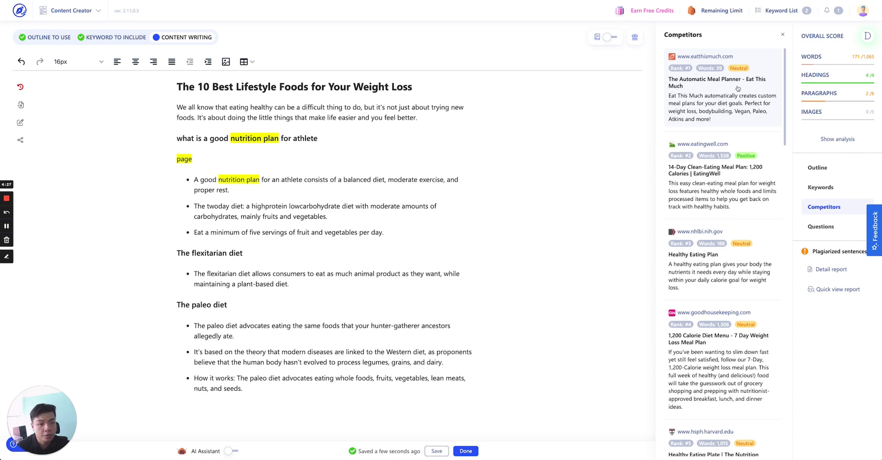
left_click(710, 201)
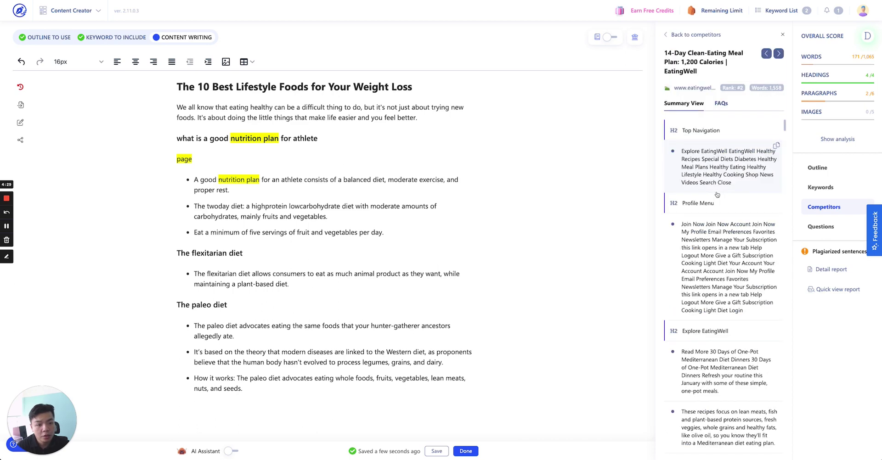
scroll(689, 214, "down", 3)
left_click(722, 104)
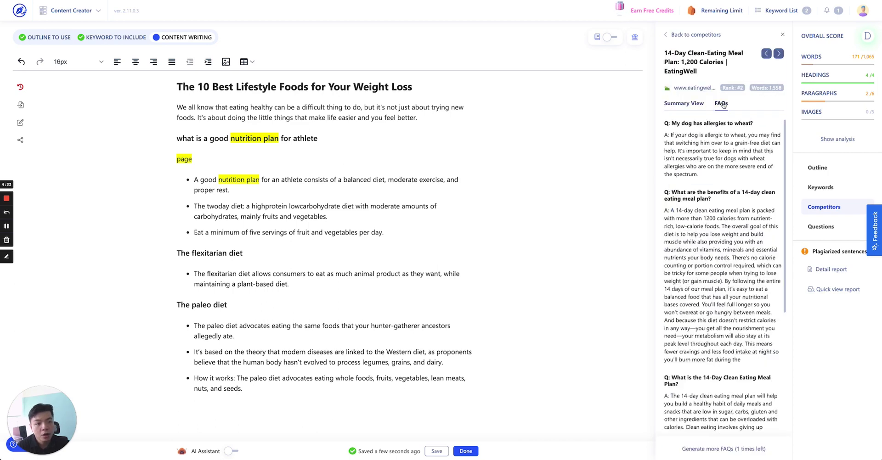
scroll(736, 204, "down", 5)
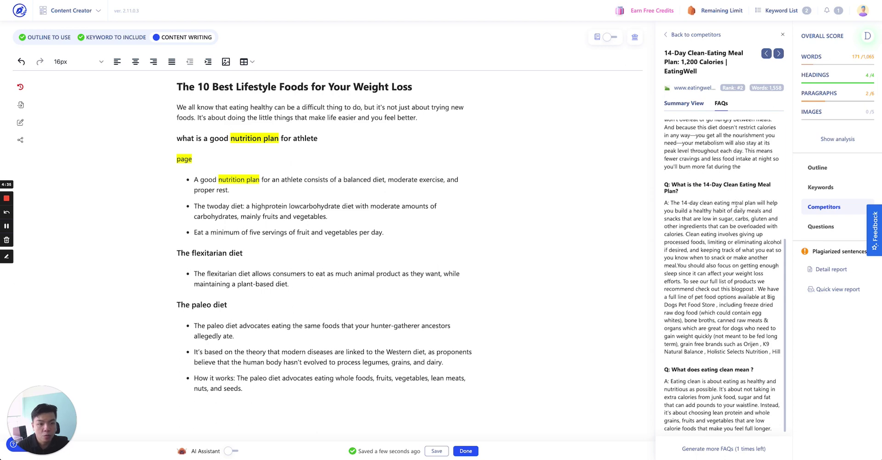
scroll(735, 210, "up", 5)
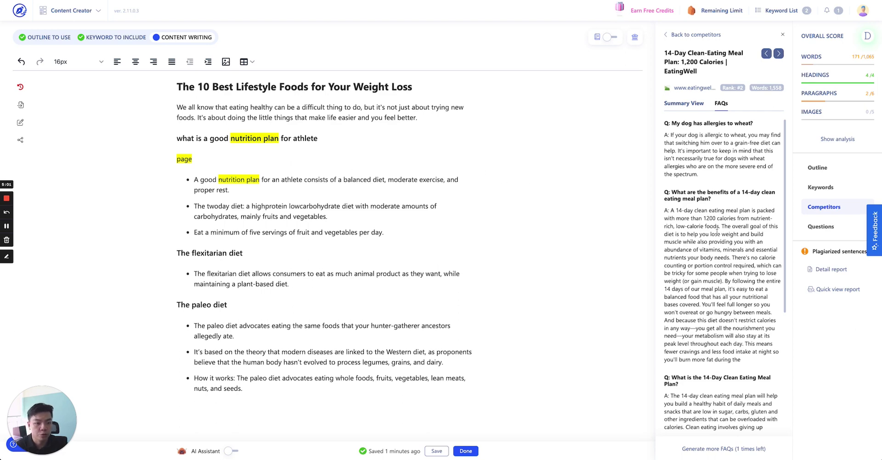
scroll(716, 234, "down", 4)
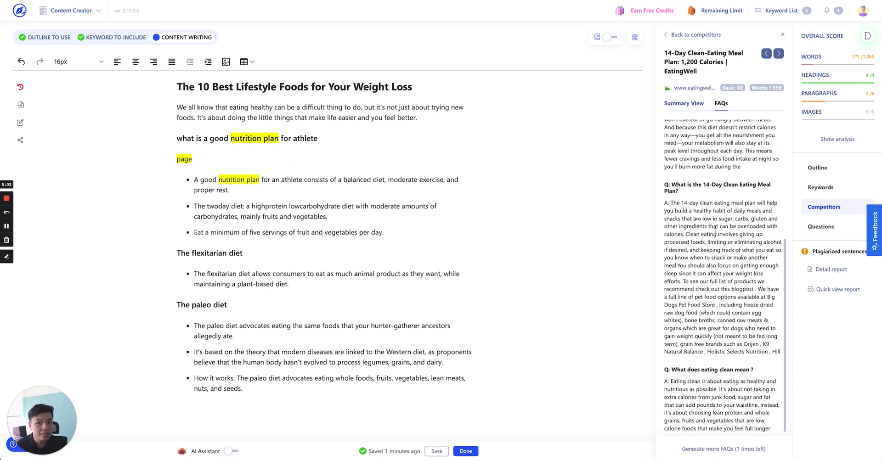
left_click(684, 103)
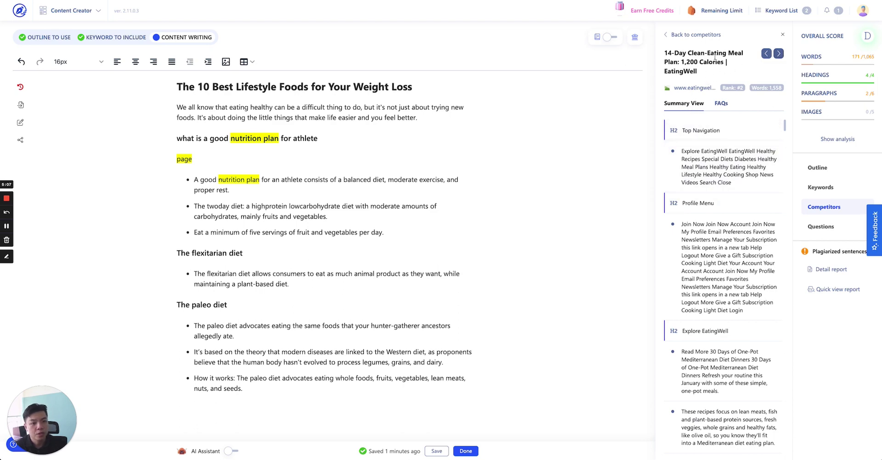
Generate FAQs from the Harvard "Healthy Eating Plate" competitor article
left_click(778, 54)
left_click(779, 54)
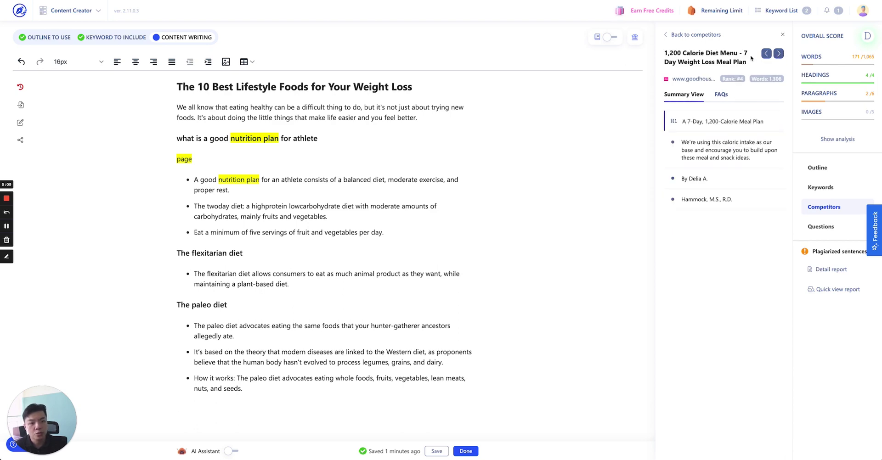
left_click(779, 54)
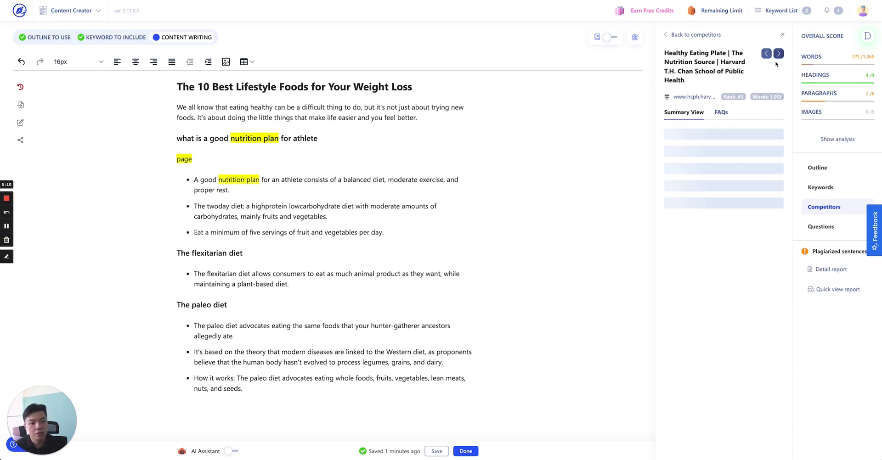
left_click(724, 113)
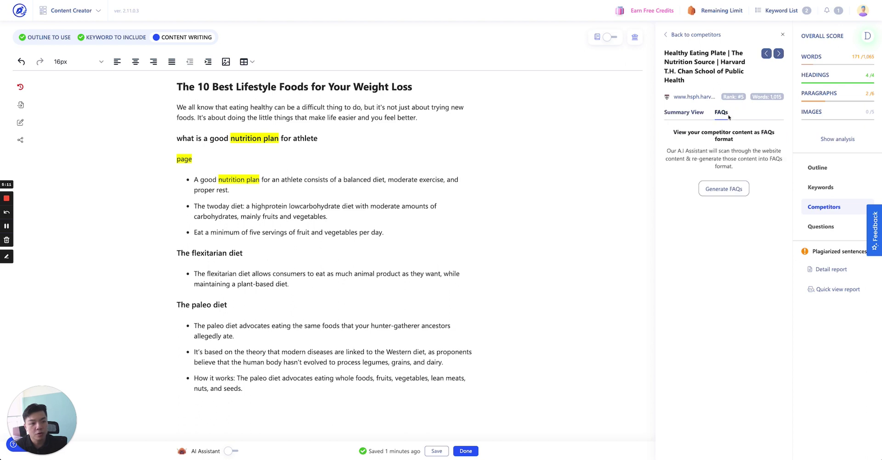
left_click(723, 189)
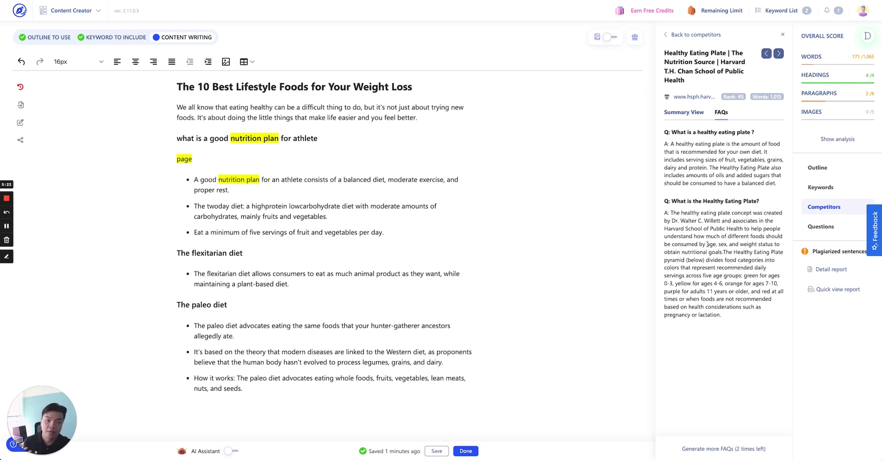
Look through the "People also ask" questions related to the nutrition plan topic
left_click(827, 233)
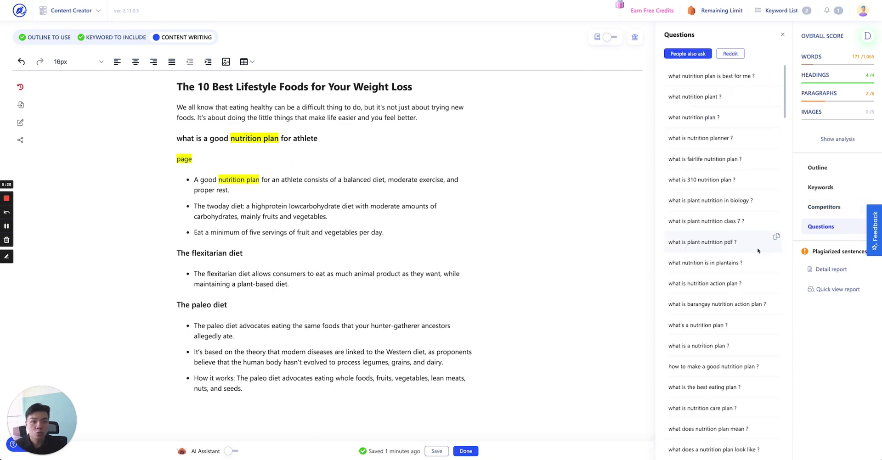
scroll(733, 161, "down", 15)
scroll(733, 161, "up", 3)
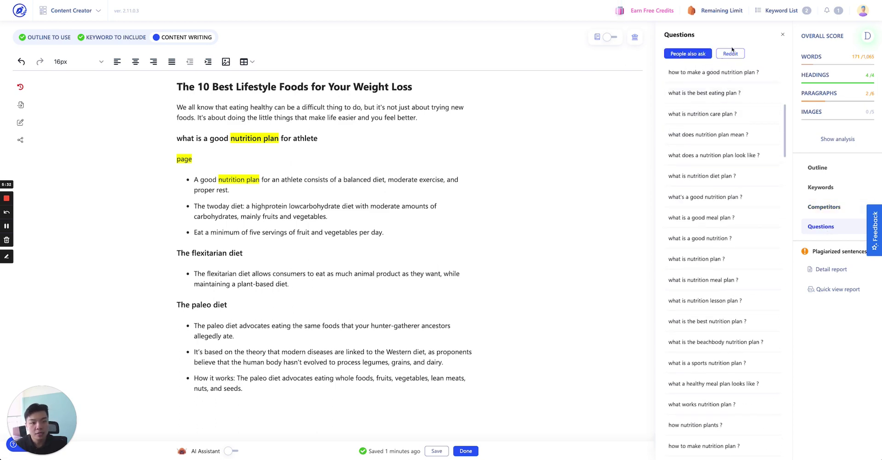
scroll(704, 246, "down", 15)
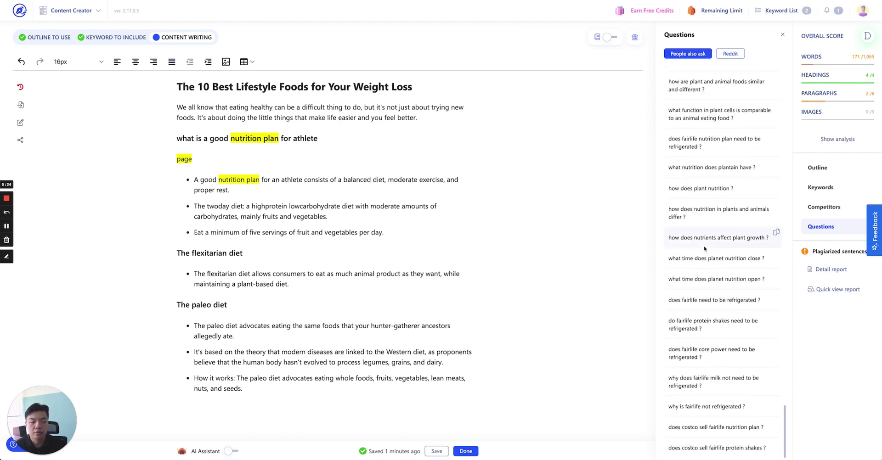
Browse the Reddit questions related to the nutrition plan topic and close the question suggestions
left_click(730, 54)
scroll(726, 78, "down", 5)
scroll(697, 285, "up", 5)
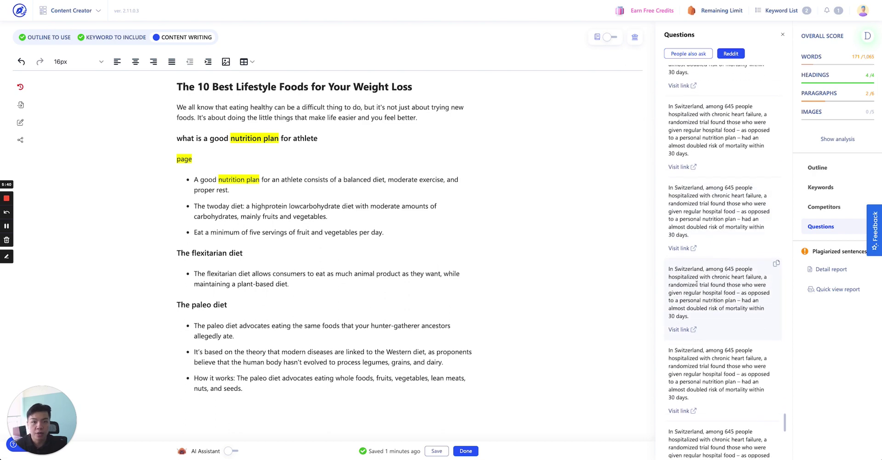
scroll(697, 285, "up", 5)
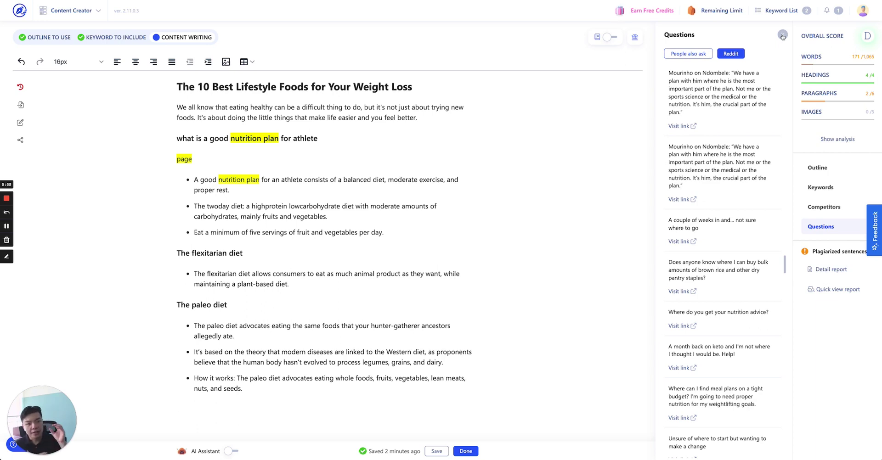
left_click(782, 36)
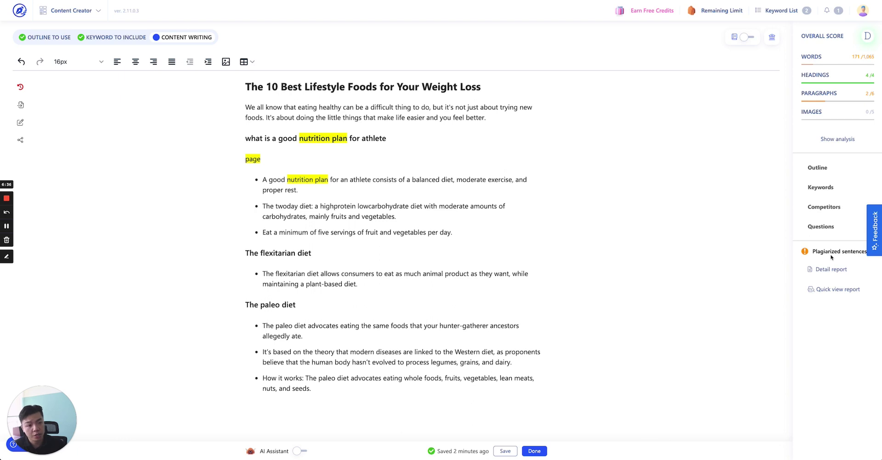
Review the quick view plagiarism report and the AI Assistant's Paragraph Introduction settings, closing each one
left_click(825, 290)
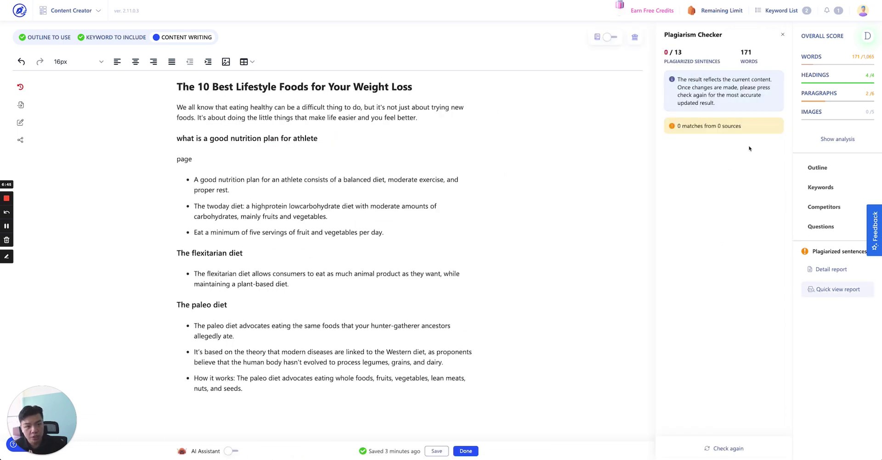
left_click(782, 35)
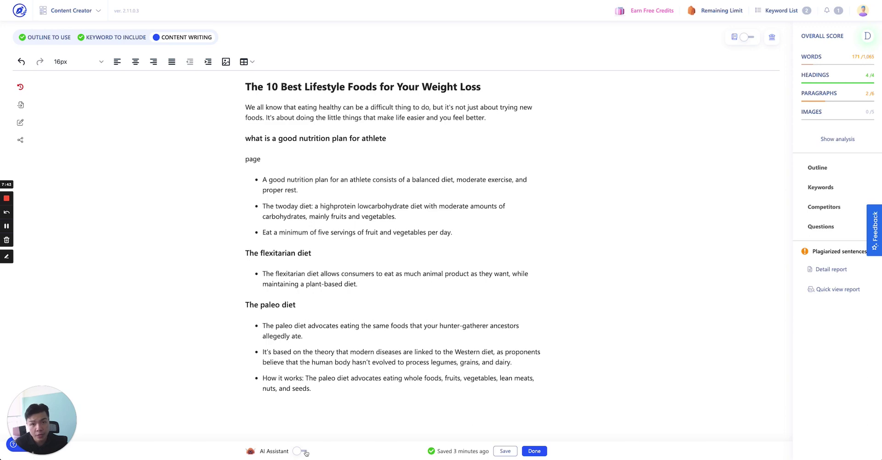
left_click(300, 452)
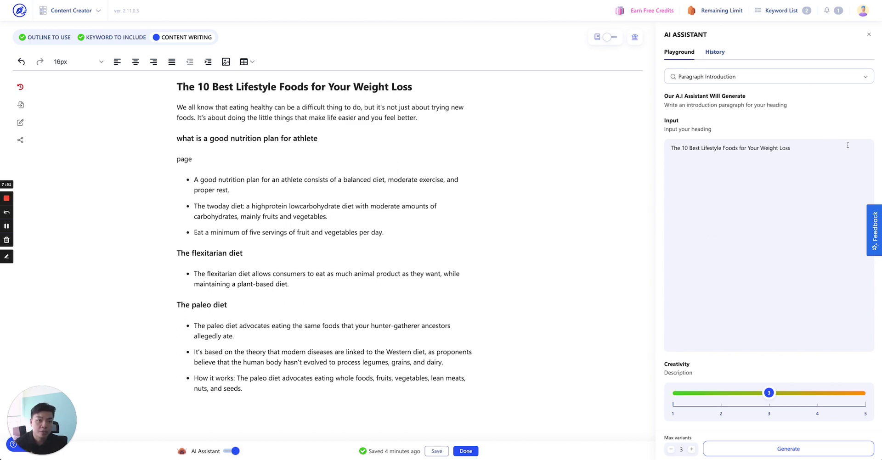
left_click(868, 34)
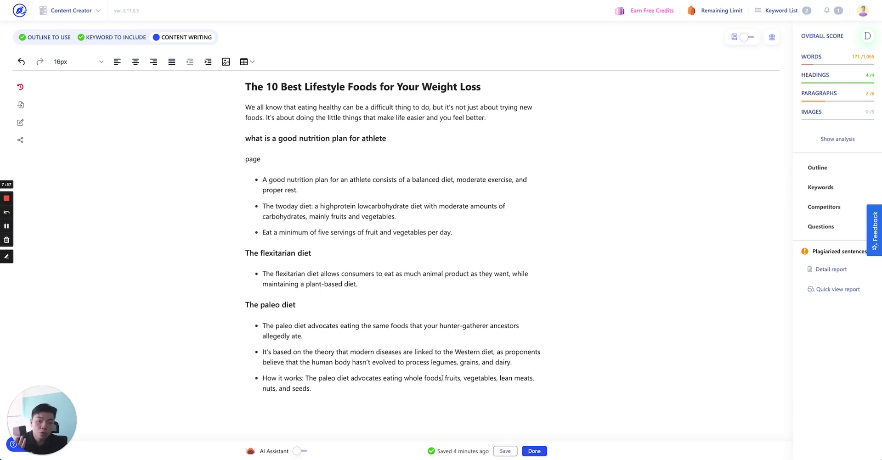
Add the bullet "hjkahsdjahsd" at the end of the paleo diet list and save the article
left_click(381, 292)
left_click(341, 388)
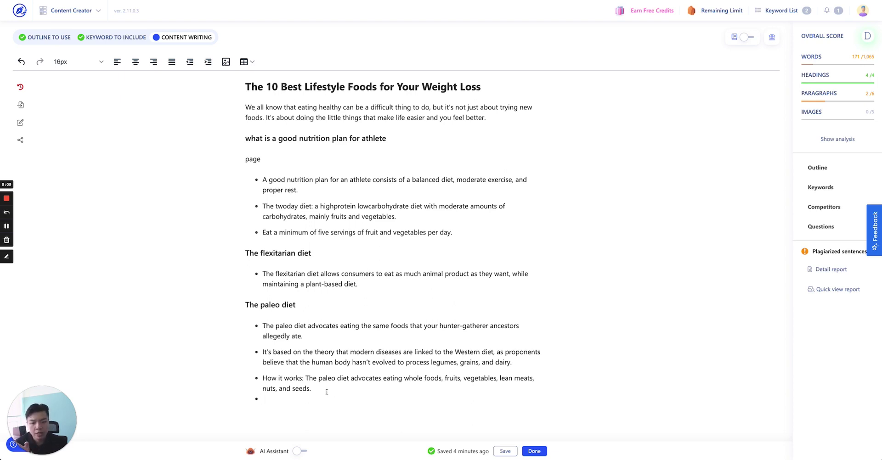
type("hjkahsdjahsd")
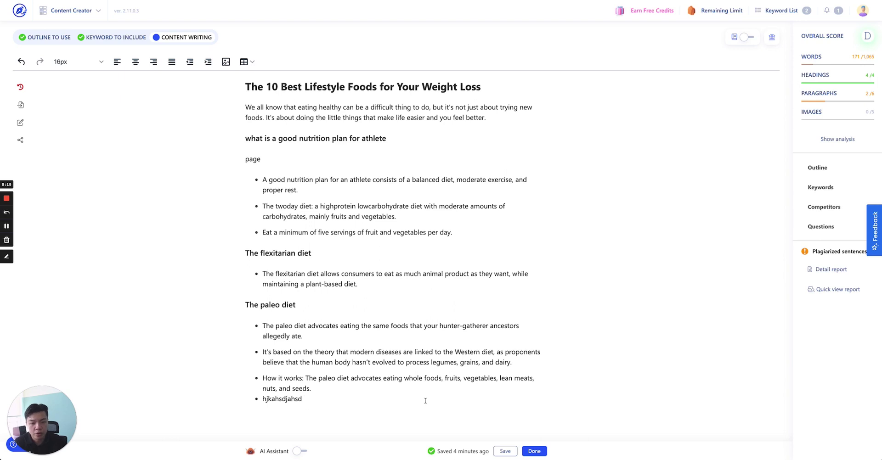
left_click(504, 452)
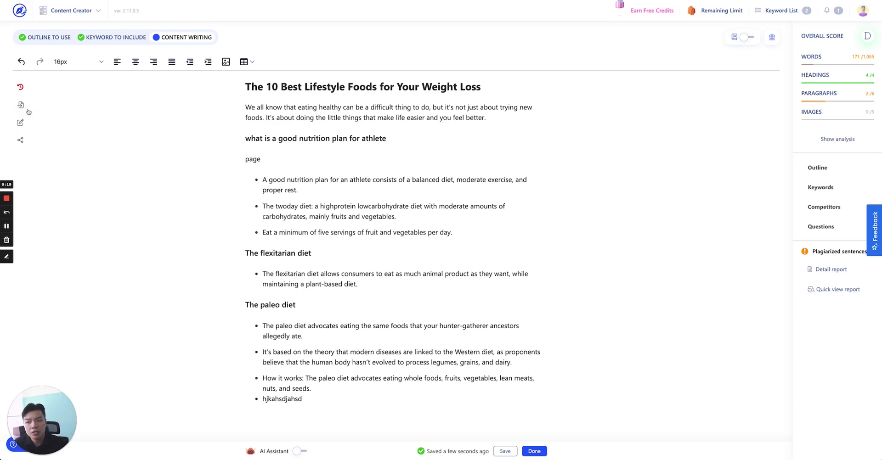
Look at the options for importing content from a file without importing anything
left_click(20, 105)
left_click(410, 219)
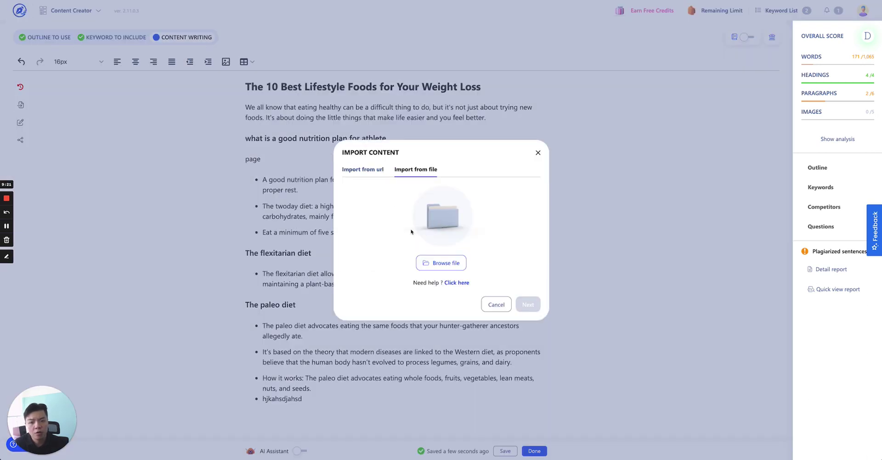
left_click(497, 306)
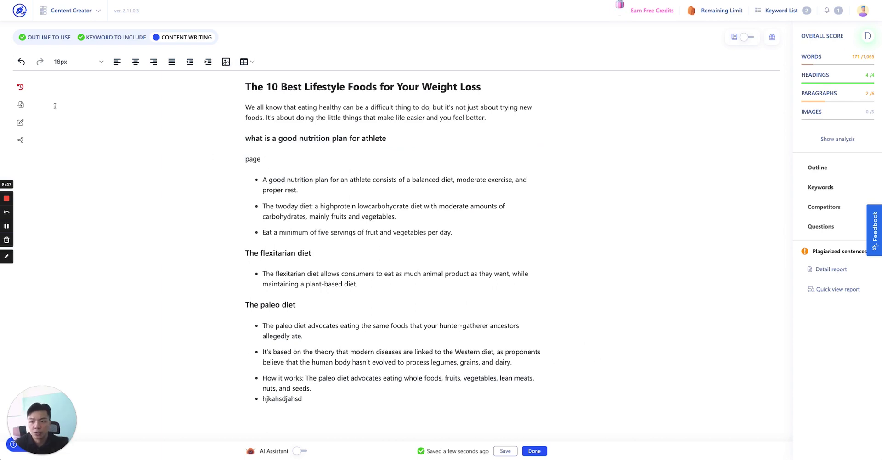
View the note attached to the article and close it
left_click(20, 121)
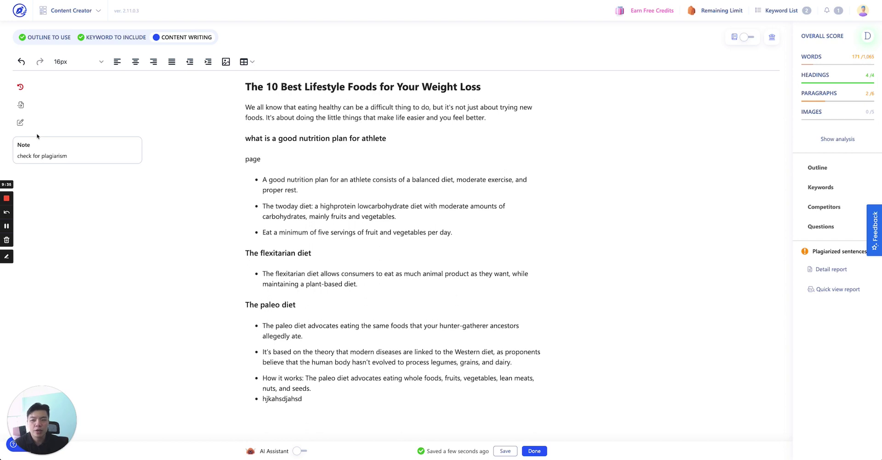
left_click(104, 117)
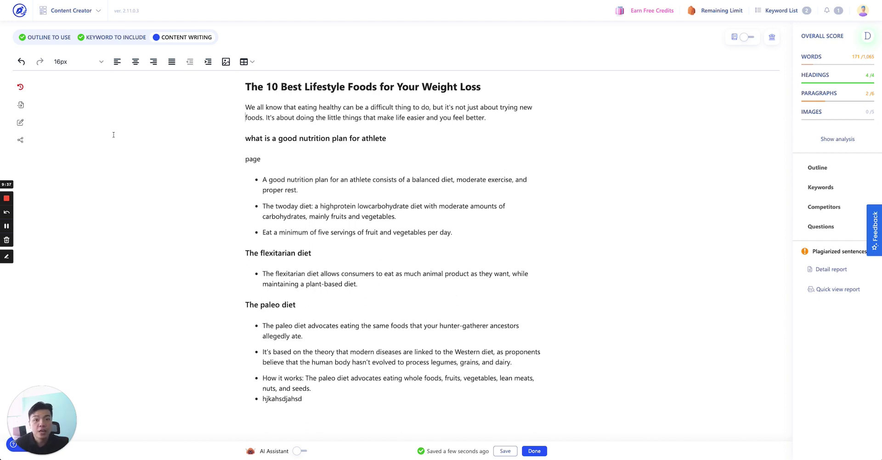
left_click(20, 123)
left_click(163, 116)
Allow writers with the share link to use Competitors, Related questions and Check Plagiarism, and copy the link to the clipboard
left_click(20, 140)
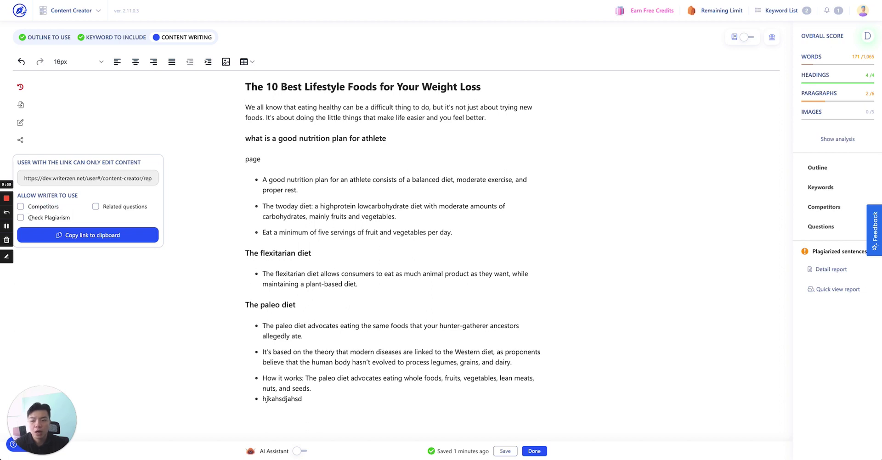
left_click_drag(29, 217, 67, 218)
double_click(113, 206)
triple_click(129, 206)
left_click(65, 217)
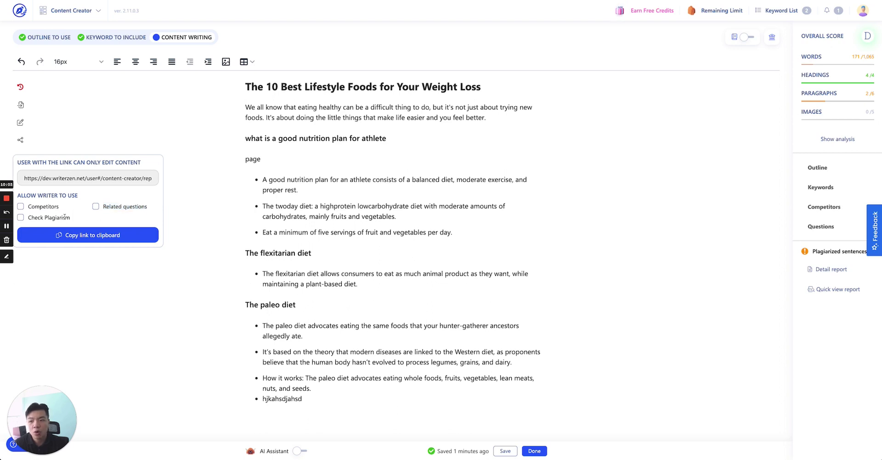
triple_click(35, 218)
left_click(36, 218)
left_click(21, 218)
left_click(20, 207)
left_click(96, 207)
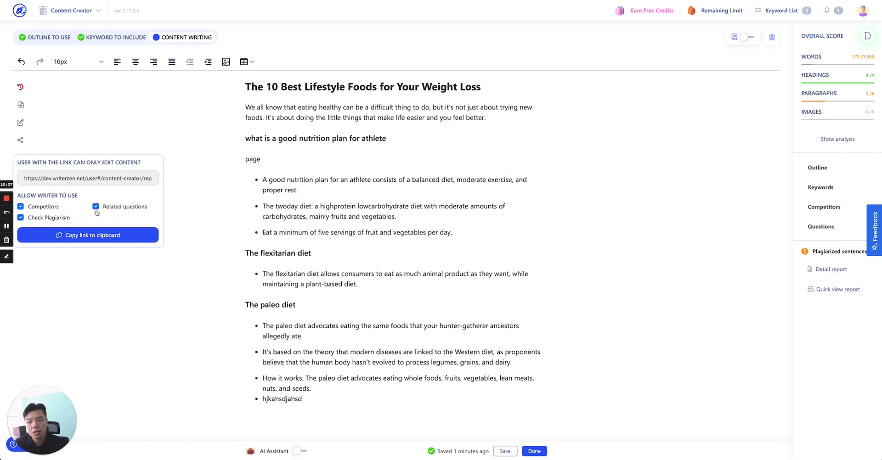
left_click(120, 236)
left_click(174, 137)
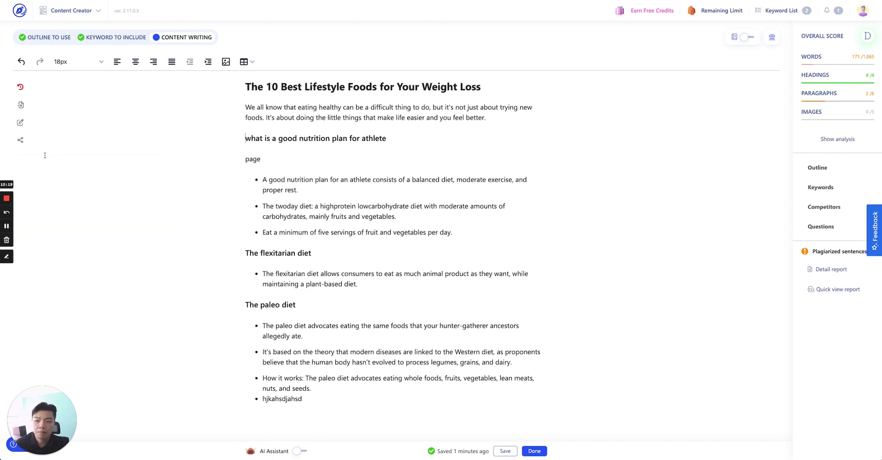
left_click(20, 141)
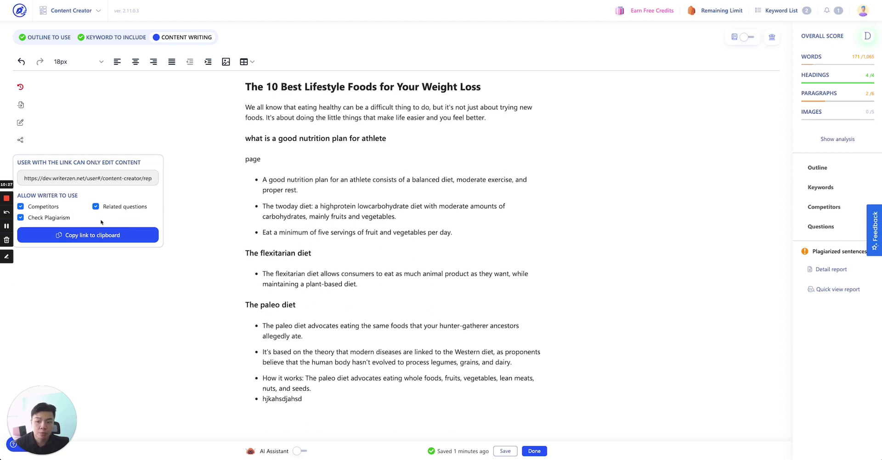
left_click(243, 250)
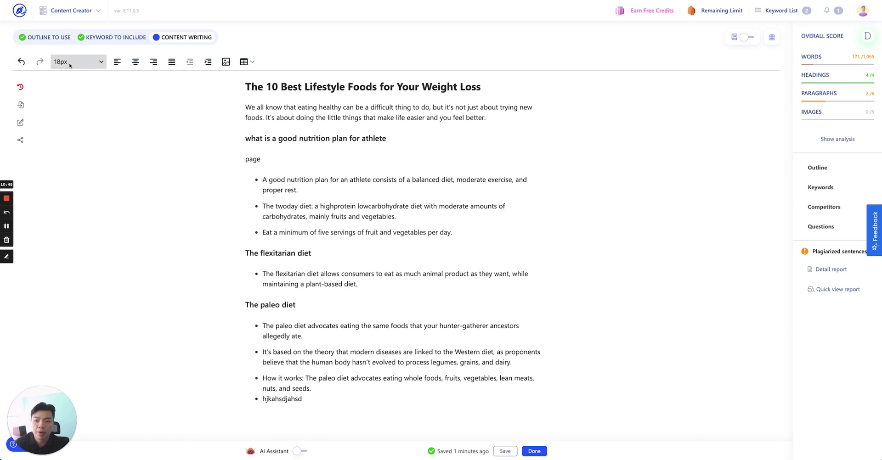
Look at the table insertion options and the image insertion dialog without inserting anything
left_click(251, 64)
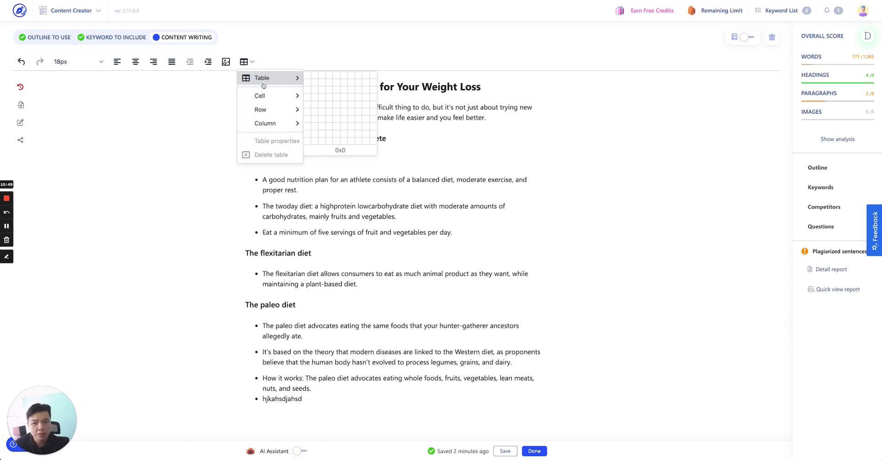
left_click(232, 67)
left_click(233, 67)
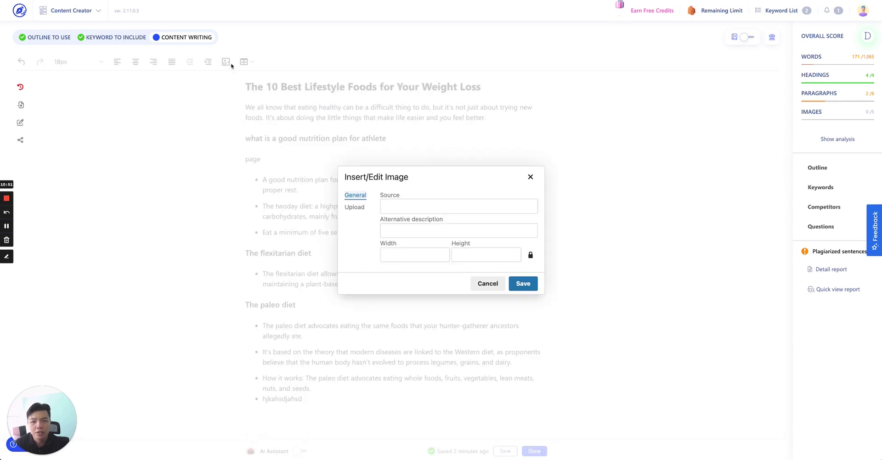
left_click(528, 178)
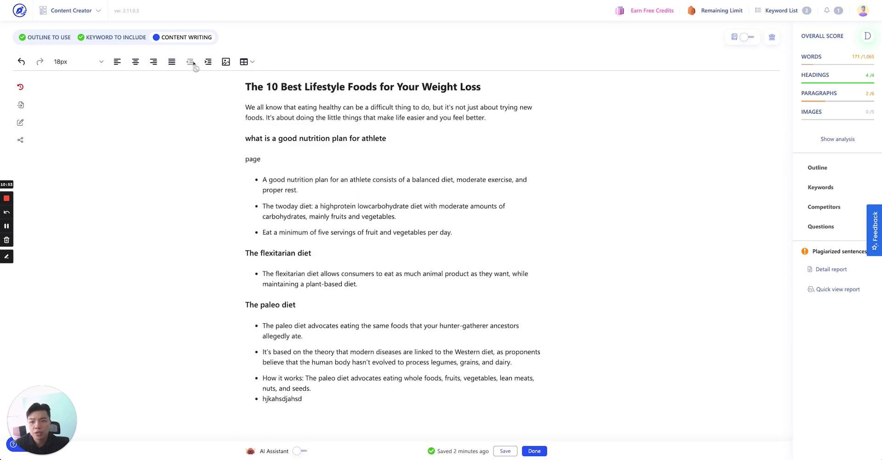
Indent the heading "The flexitarian diet", outdent it again, and undo the outdent
left_click(208, 63)
left_click(191, 63)
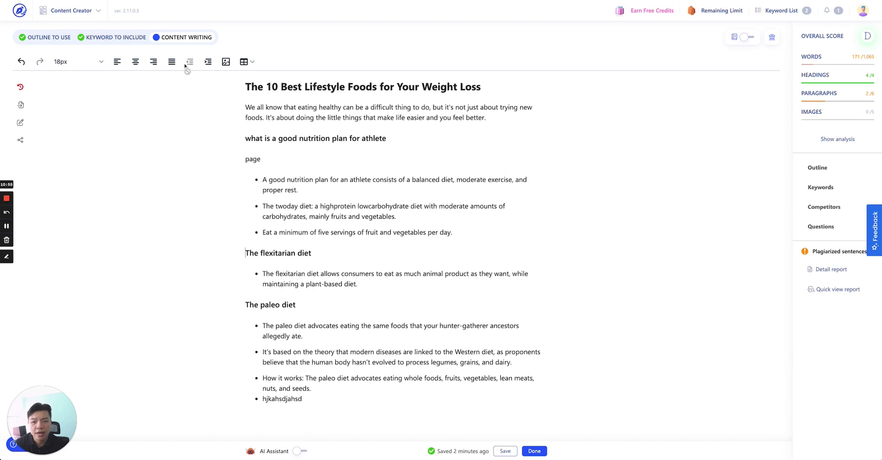
left_click(94, 65)
left_click(57, 63)
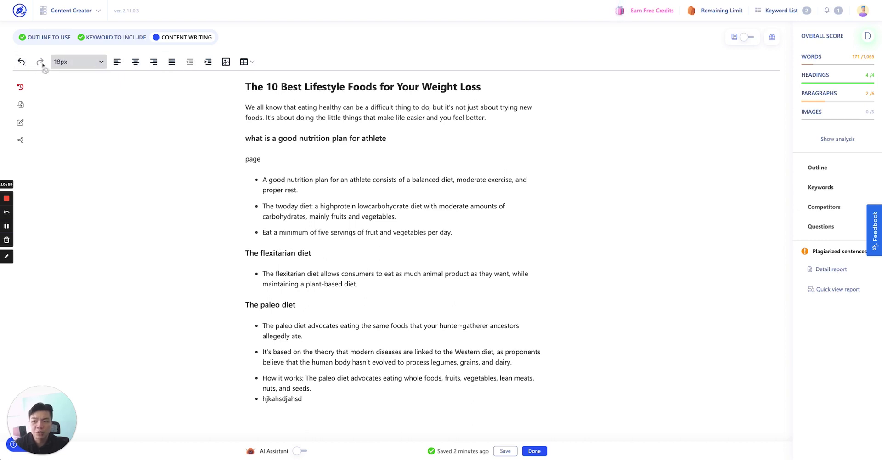
left_click(19, 62)
left_click(17, 64)
left_click(17, 64)
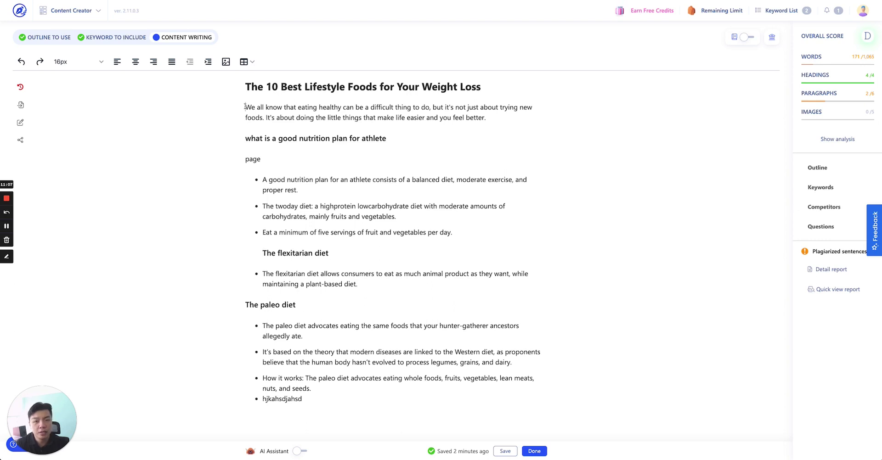
Examine the text formatting options for the introduction paragraph, including the link dialog, without adding a link
left_click_drag(245, 107, 426, 133)
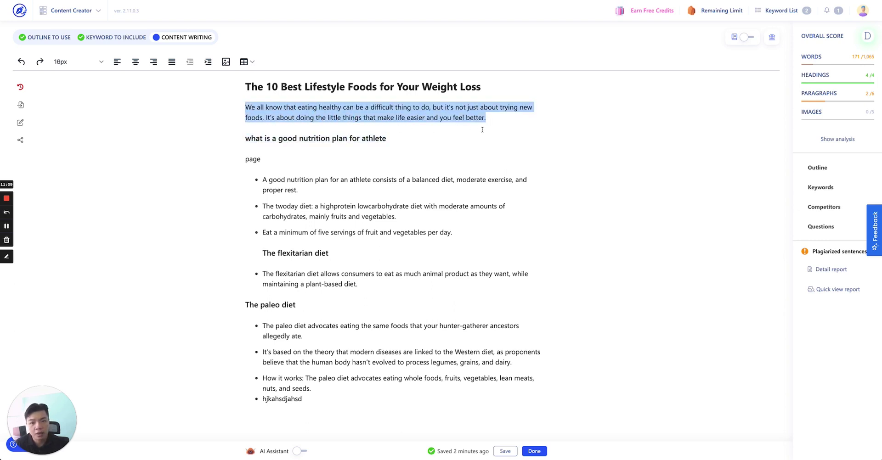
left_click(245, 107)
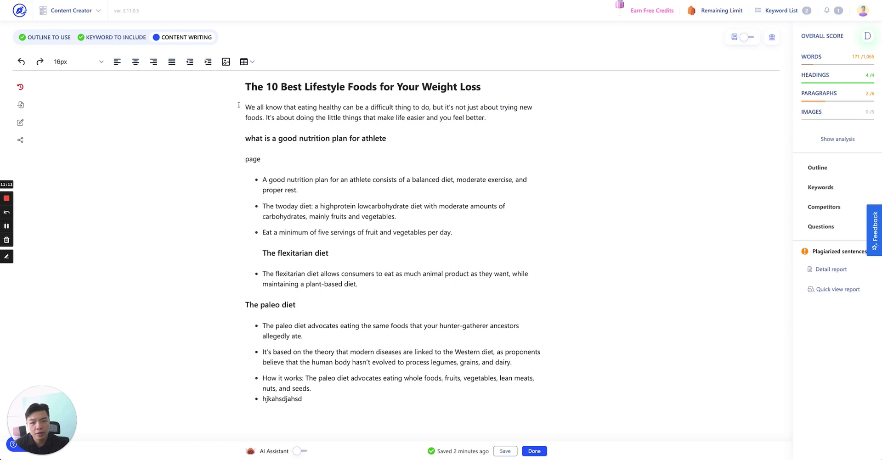
left_click_drag(246, 107, 505, 122)
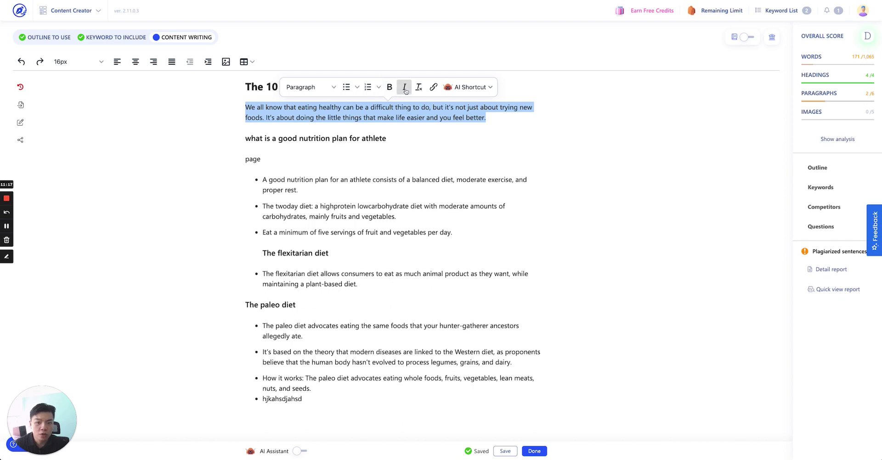
left_click(433, 89)
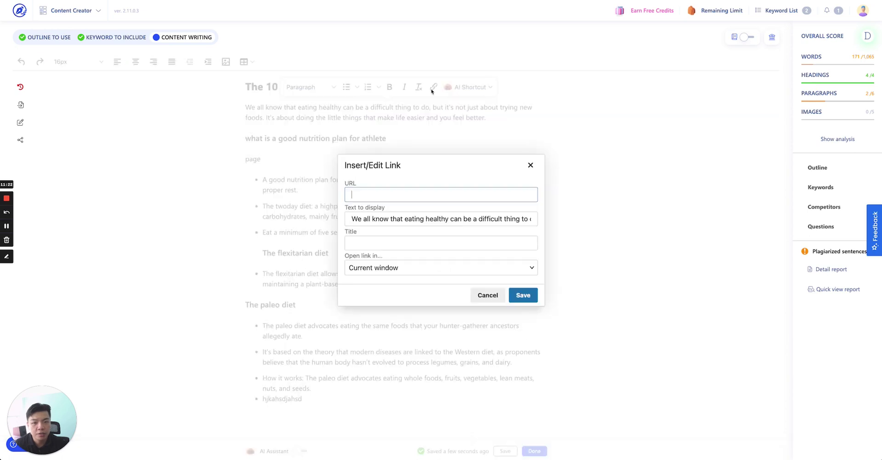
left_click(530, 165)
left_click(457, 117)
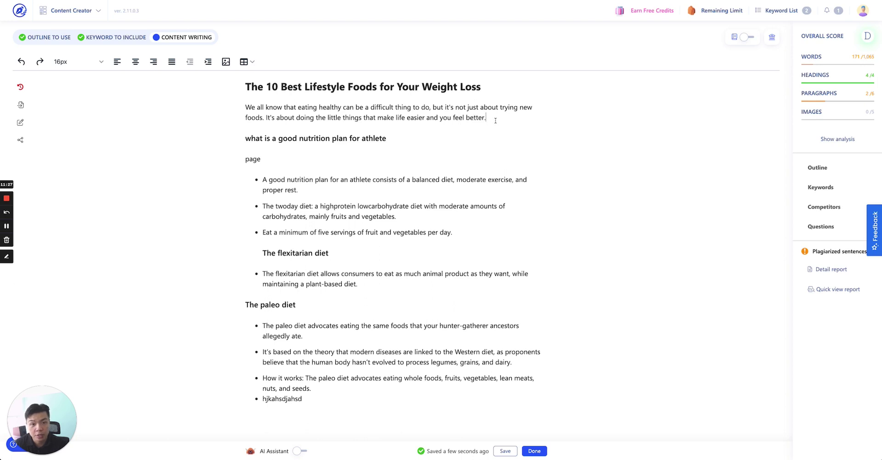
Examine the AI Shortcut options for the selected introduction paragraph and at the end of the "page" line, including Transitions, Auto write and Outline
triple_click(483, 118)
left_click(462, 87)
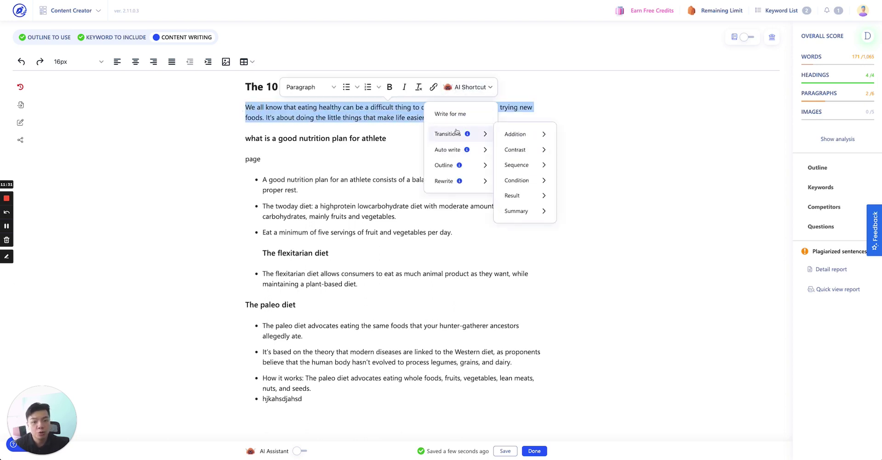
mouse_move(467, 137)
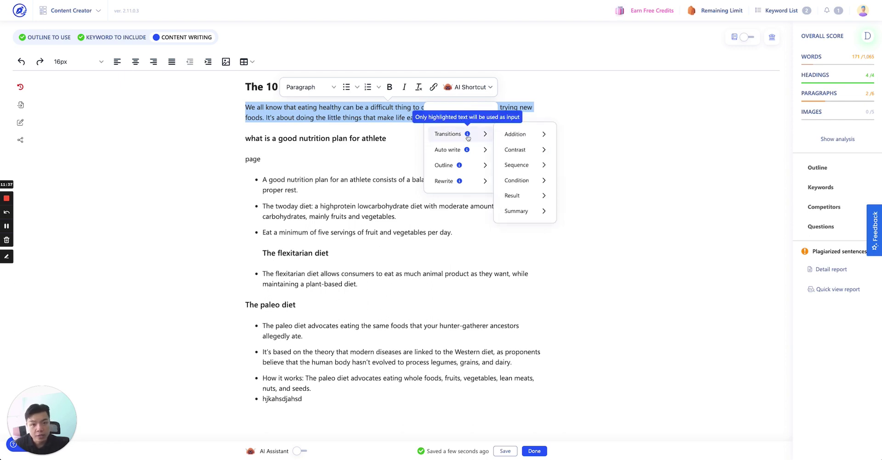
left_click(481, 118)
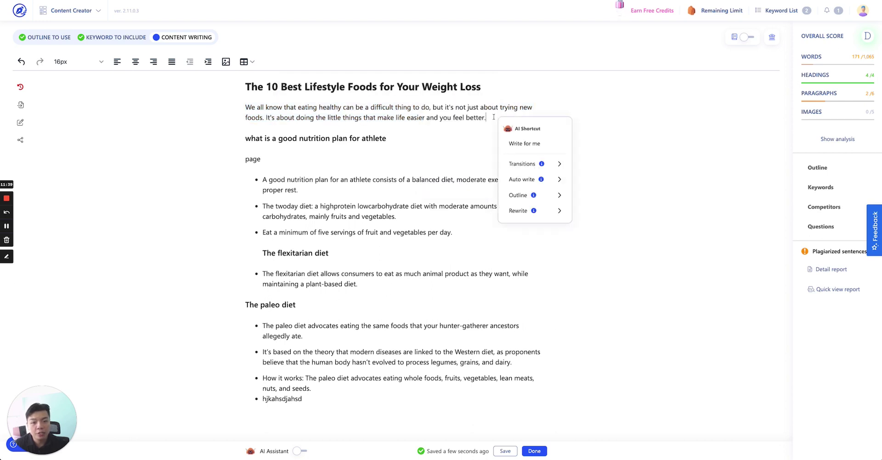
left_click(297, 159)
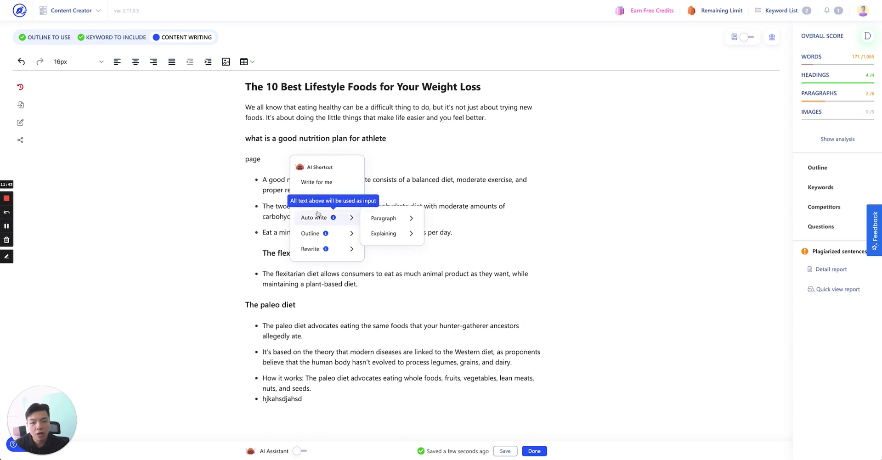
mouse_move(336, 206)
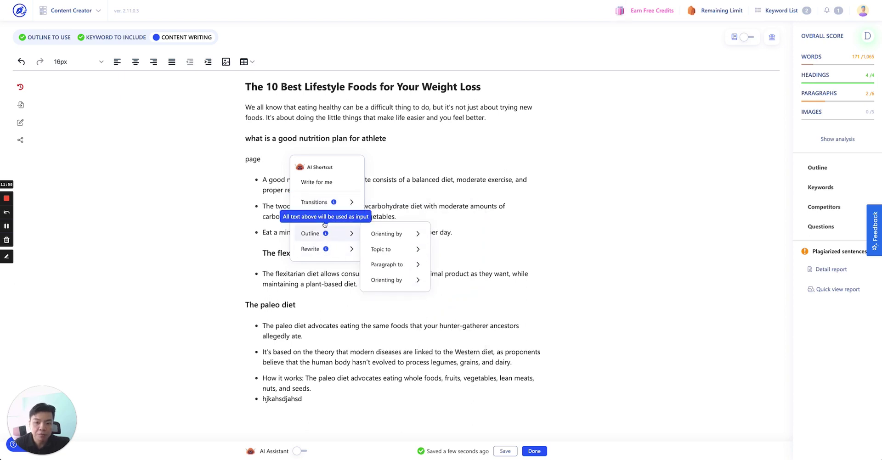
mouse_move(335, 248)
left_click(397, 171)
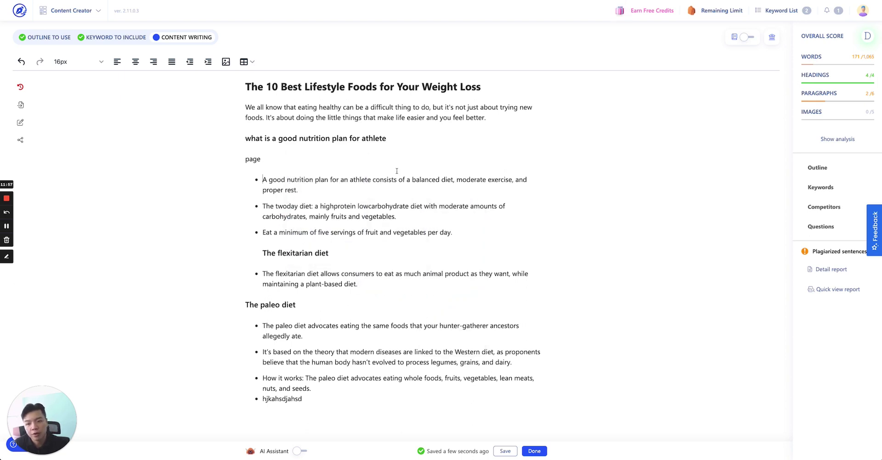